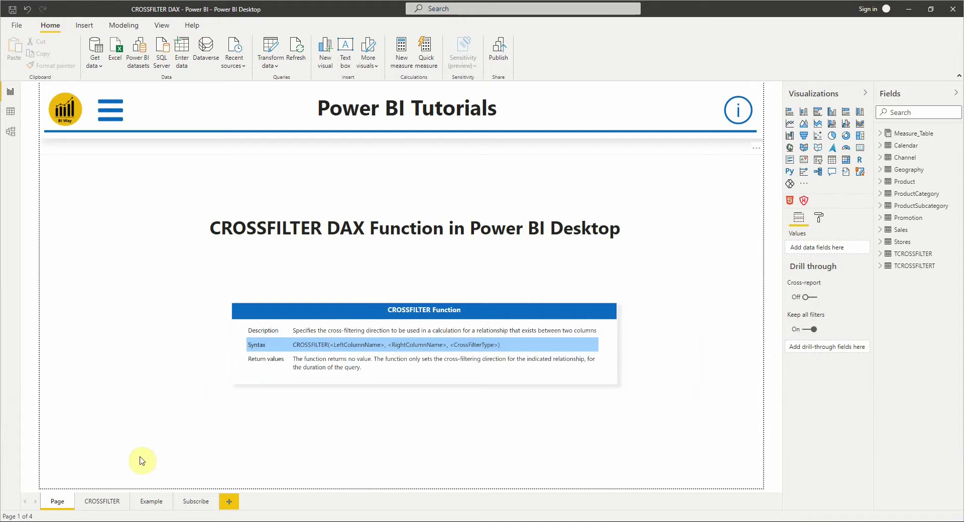
Switch to the CROSSFILTER report page explaining the function's description, syntax and return values.
left_click(99, 501)
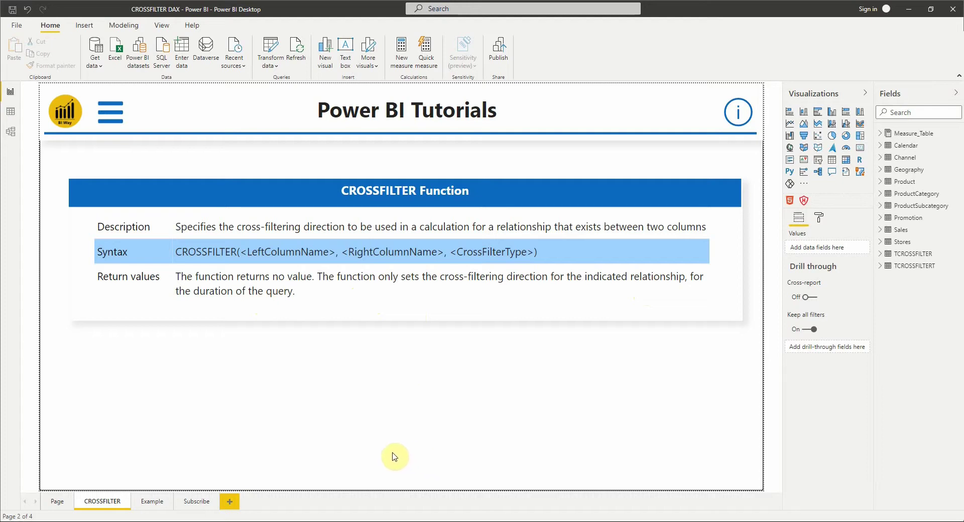
Switch to the Example page, whose 2011–2013 table shows DISTINCTCOUNT Product at 1690 each year.
left_click(151, 501)
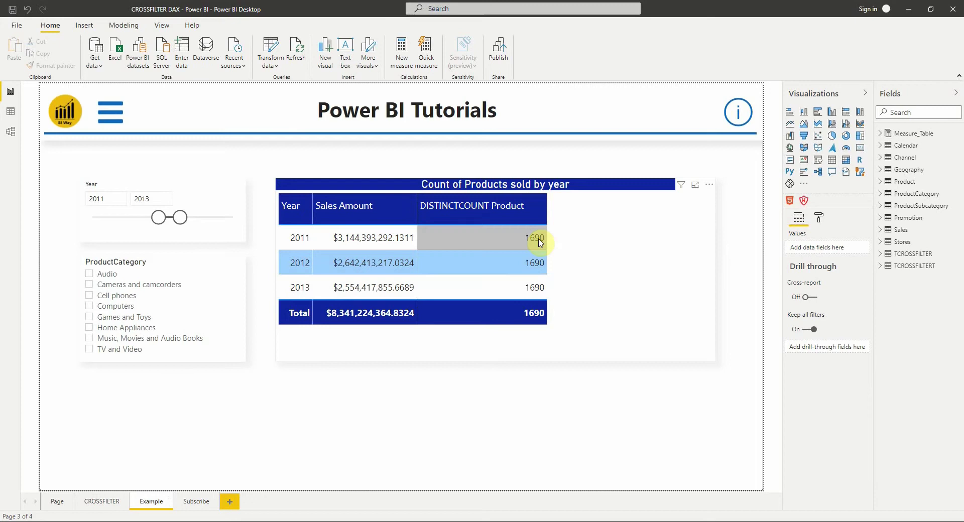
left_click(10, 131)
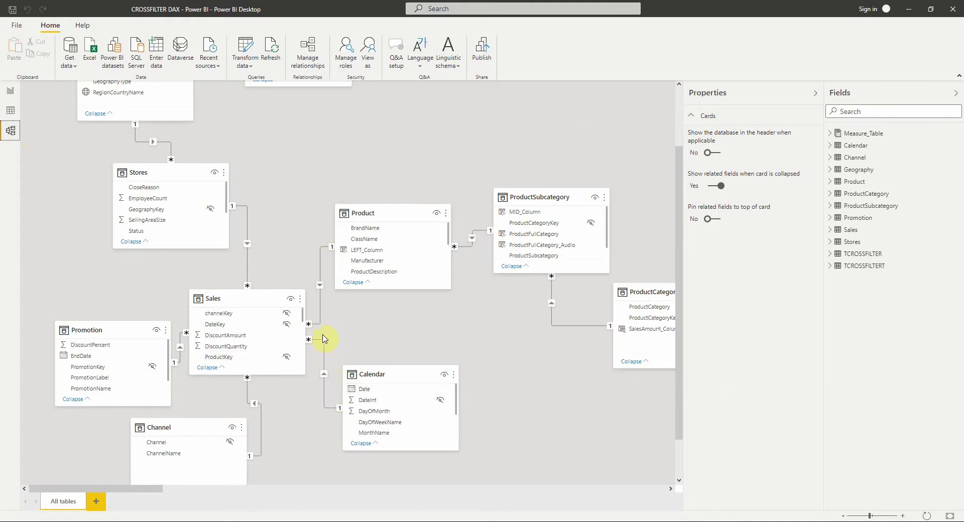
left_click(9, 92)
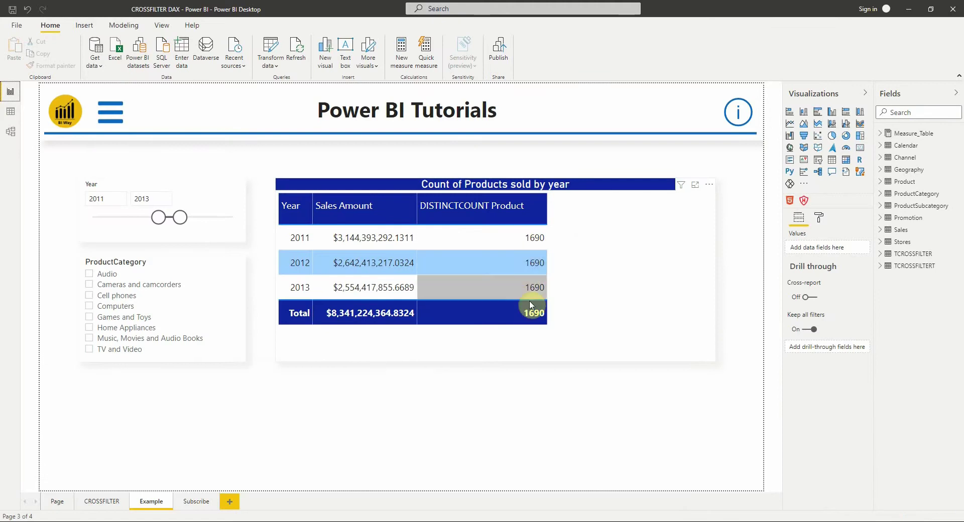
left_click(523, 397)
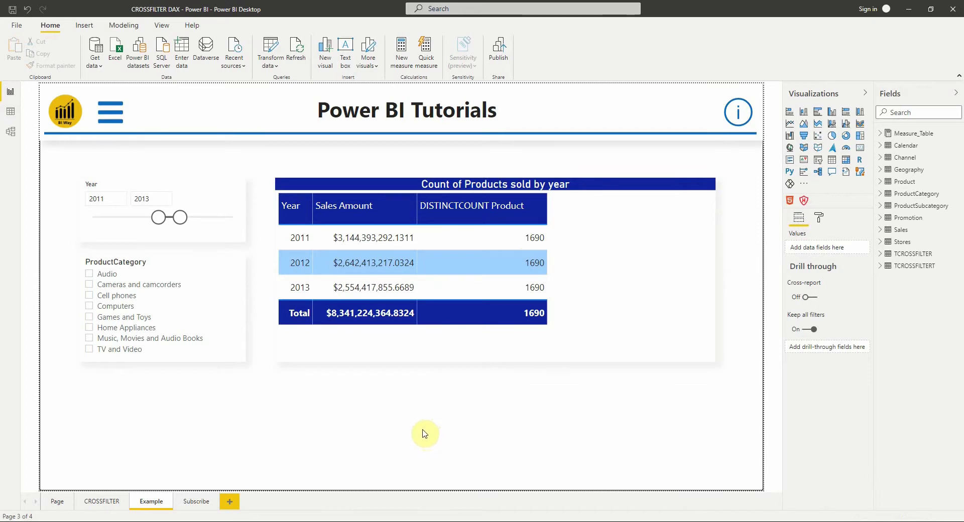
In Model view, set the Sales–Product relationship's cross filter direction to Both.
left_click(11, 131)
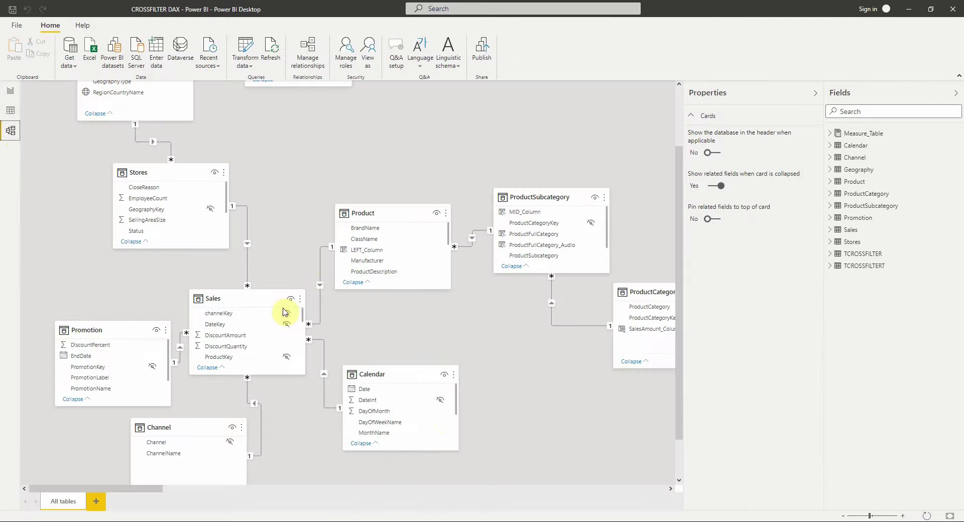
double_click(320, 290)
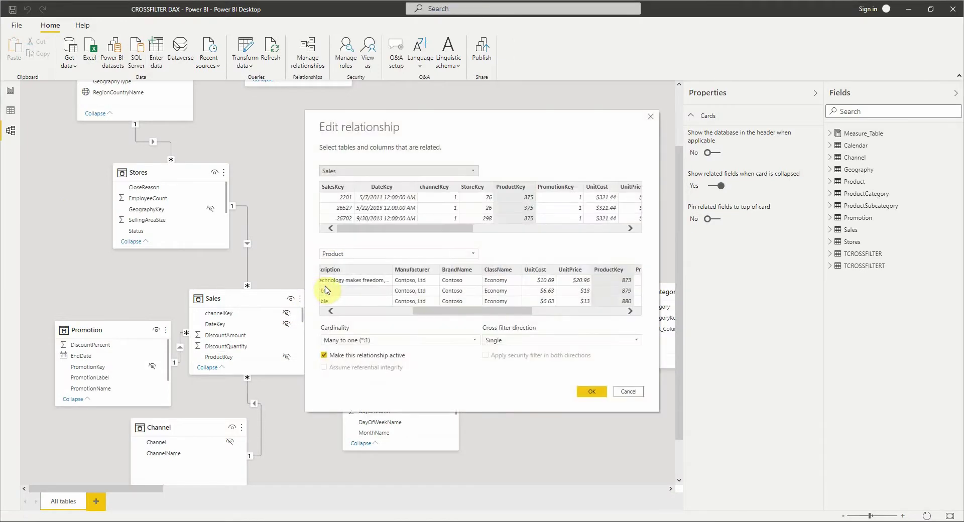
left_click(610, 340)
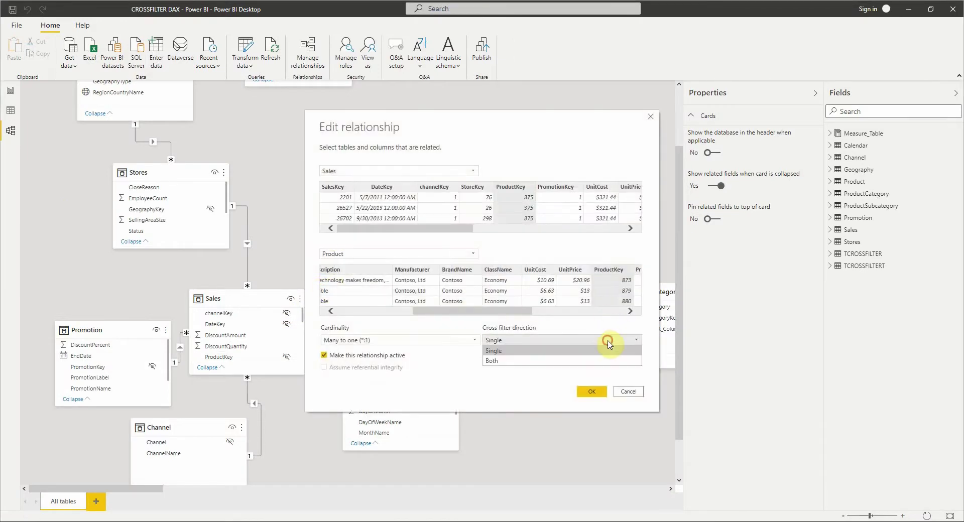
left_click(504, 361)
left_click(588, 395)
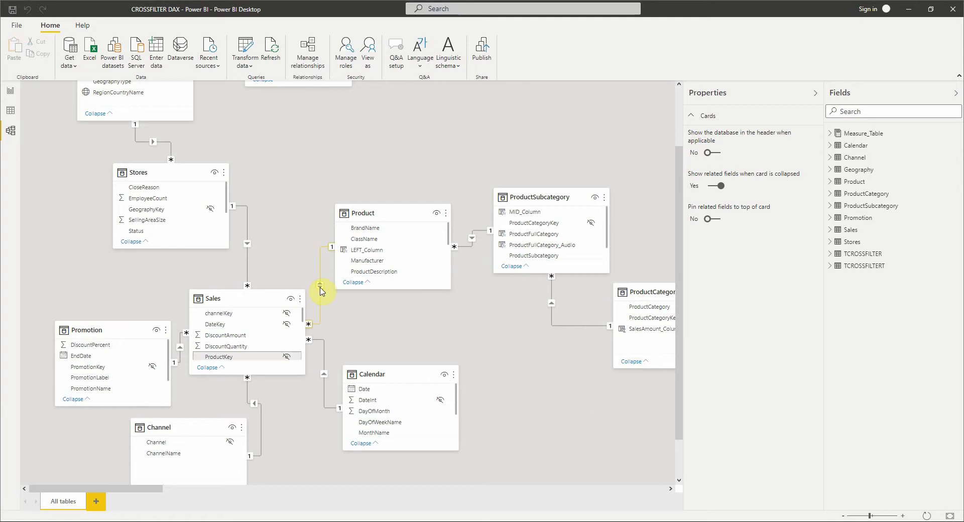
Back in Report view, toggle the Cell phones slicer on and off so counts show 1244, 1497, 1677.
left_click(11, 91)
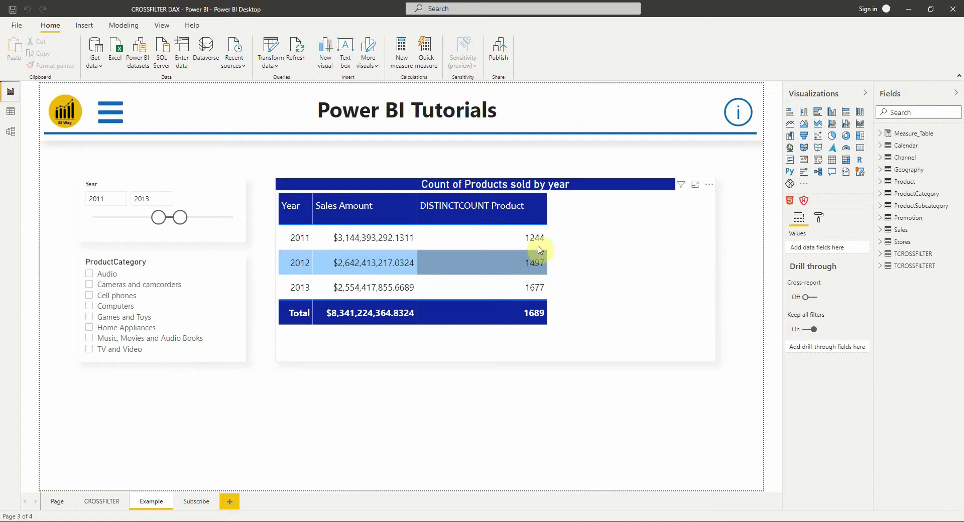
left_click(106, 296)
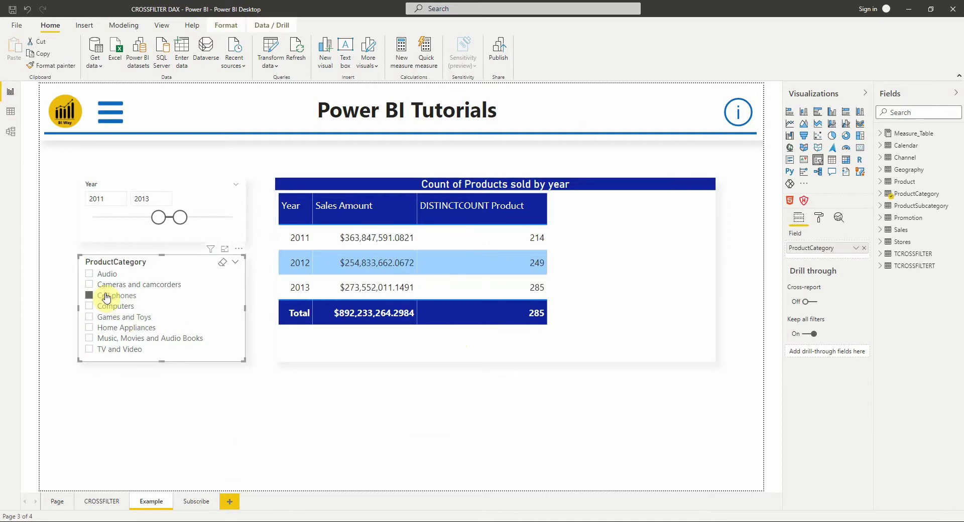
left_click(106, 296)
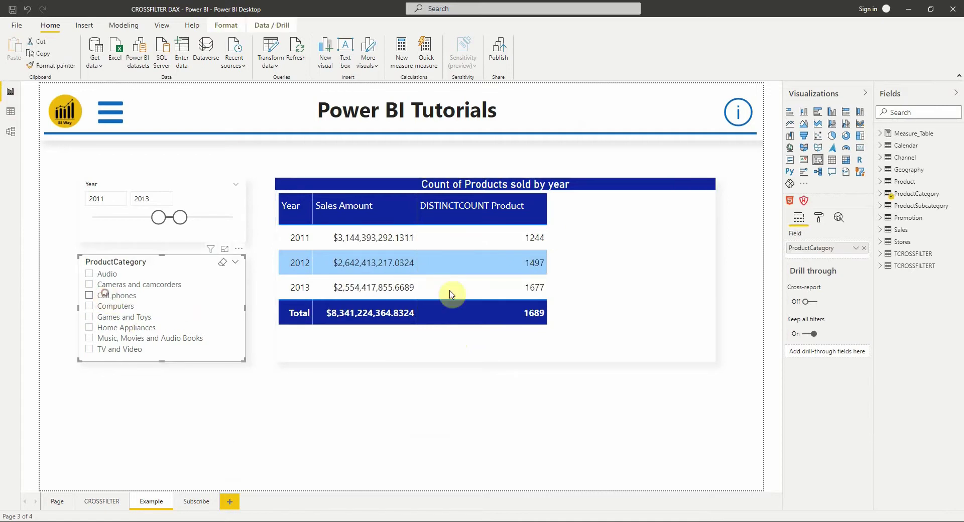
left_click(509, 395)
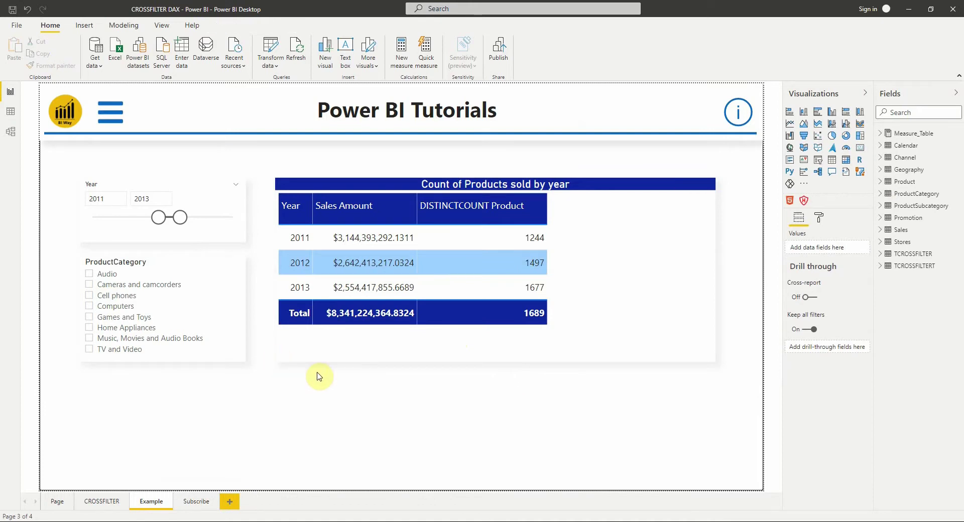
Change the Sales–Product relationship's cross filter direction back to Single and return to Report view.
left_click(10, 131)
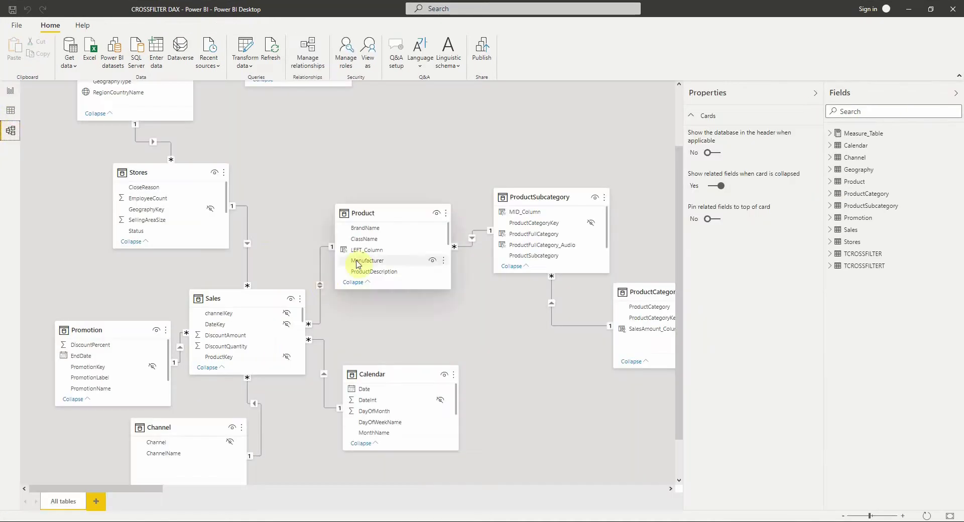
left_click(321, 285)
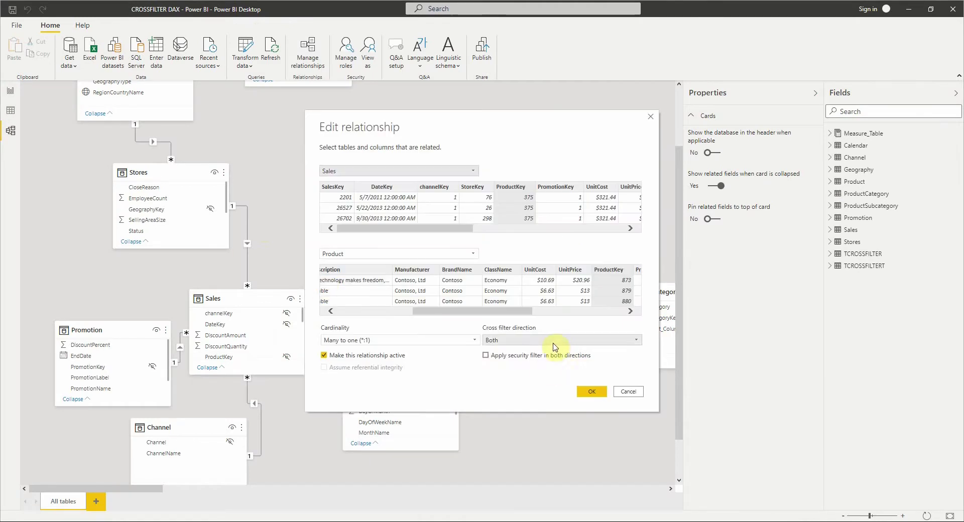
left_click(551, 340)
left_click(547, 351)
left_click(591, 391)
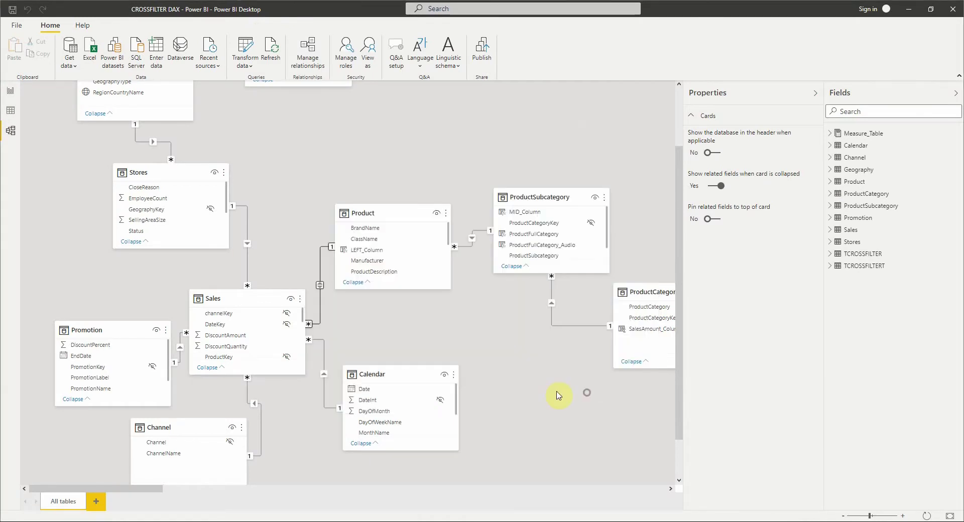
left_click(11, 90)
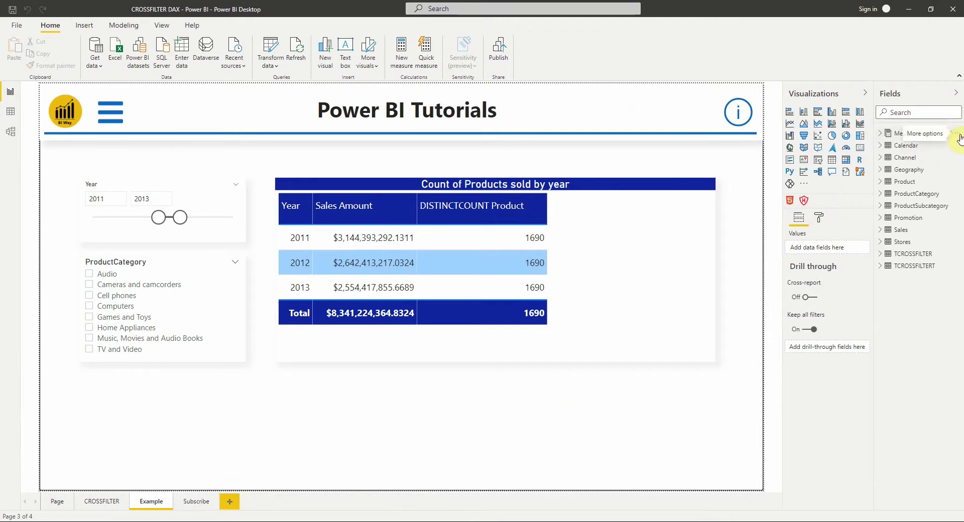
Create a new measure in Measure_Table and start its formula with CALCULATE([DISTINCTCOUNT Product].
left_click(957, 133)
left_click(938, 140)
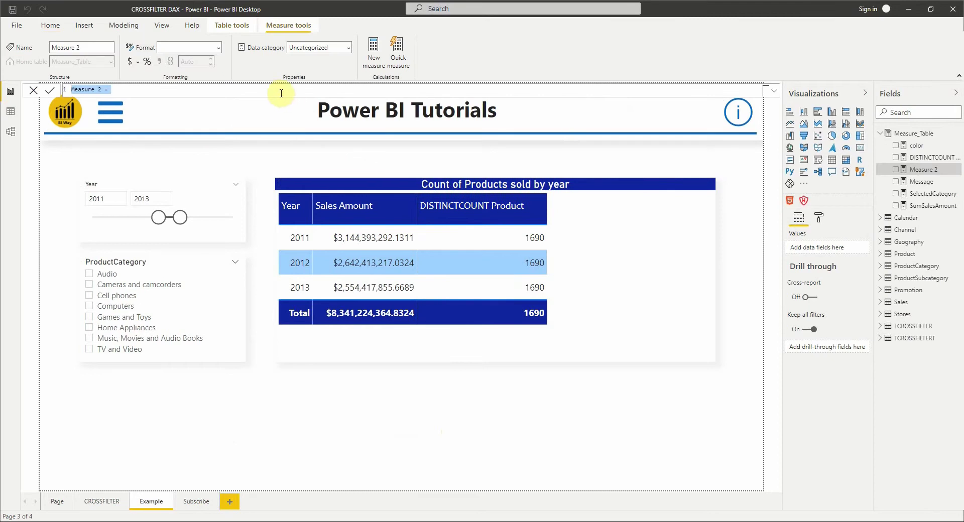
left_click(776, 92)
type("CROSSFILTER")
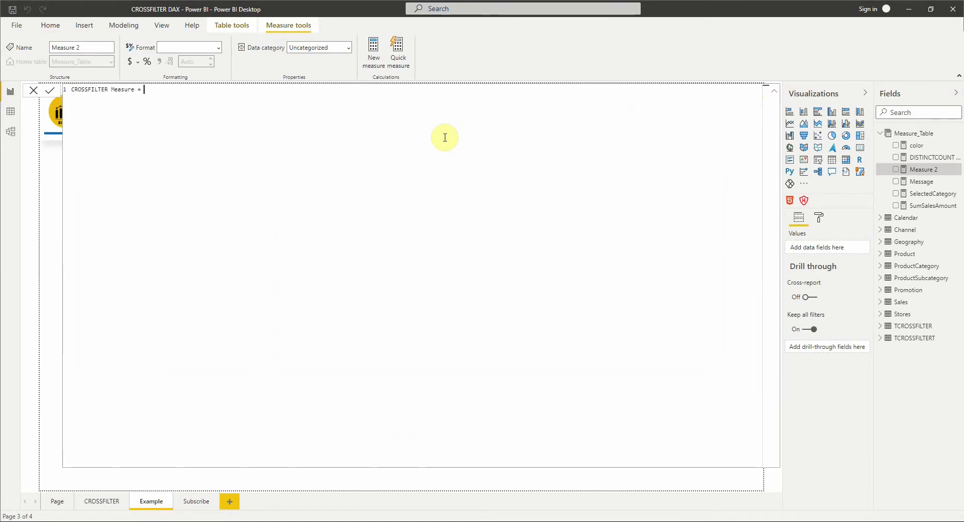
type("ALC")
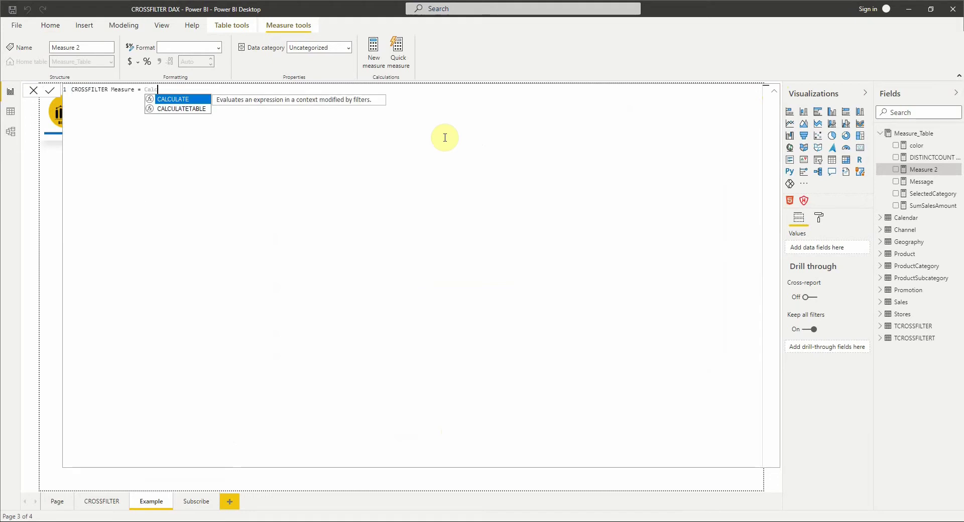
key("Tab")
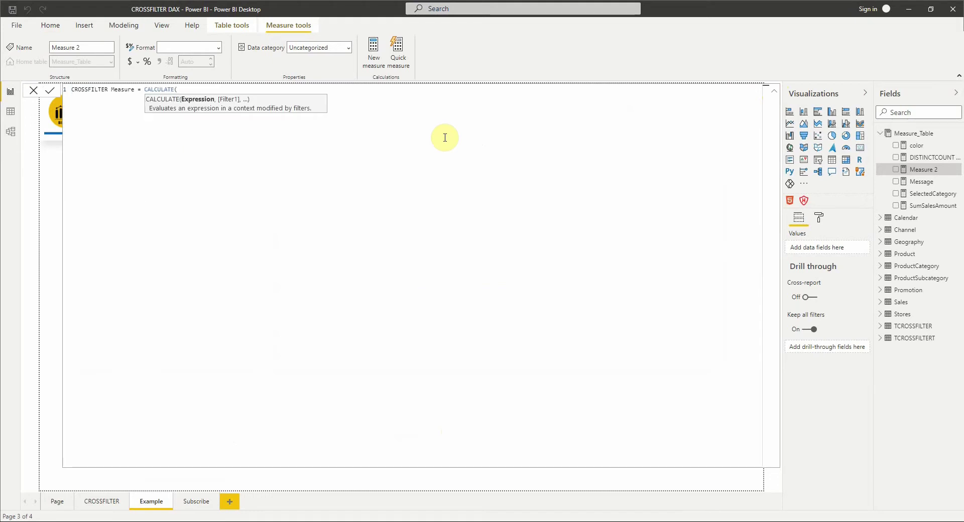
type("dis")
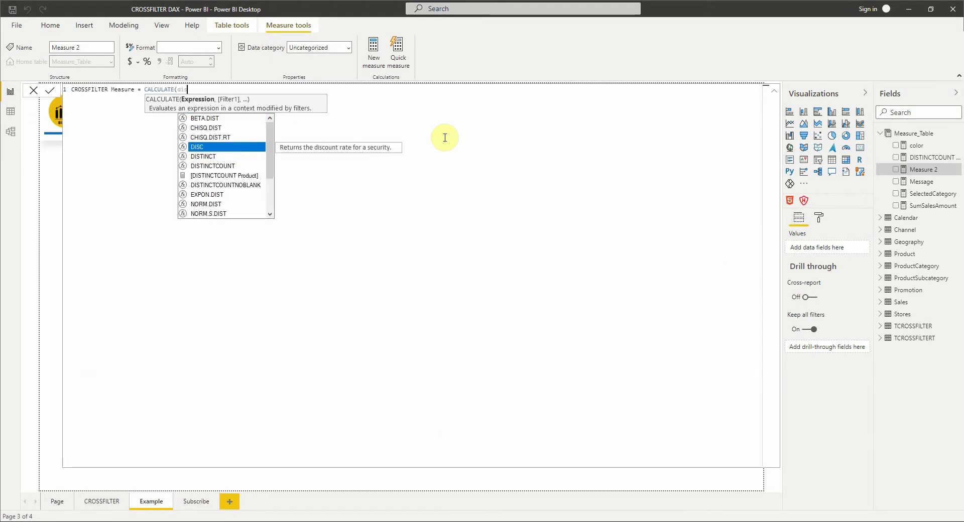
key("Down")
key("Down")
key("Down")
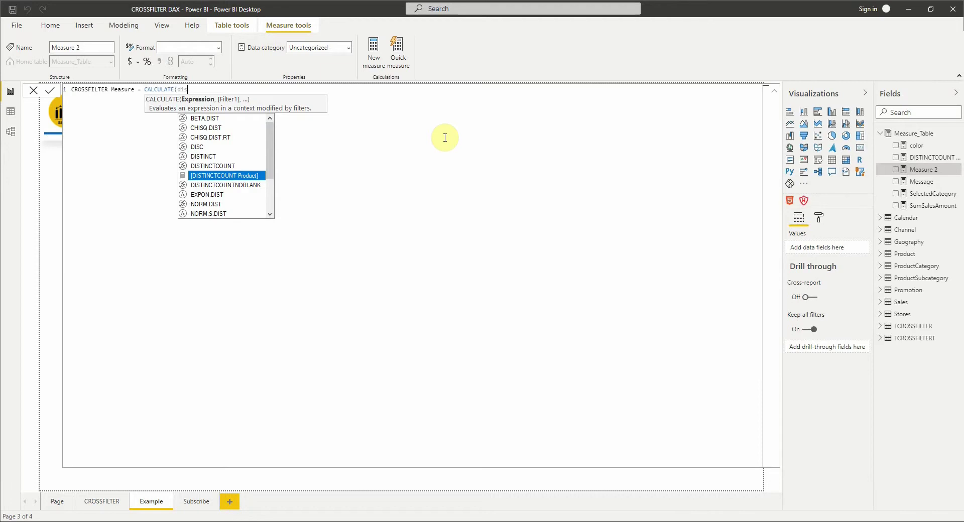
key("Tab")
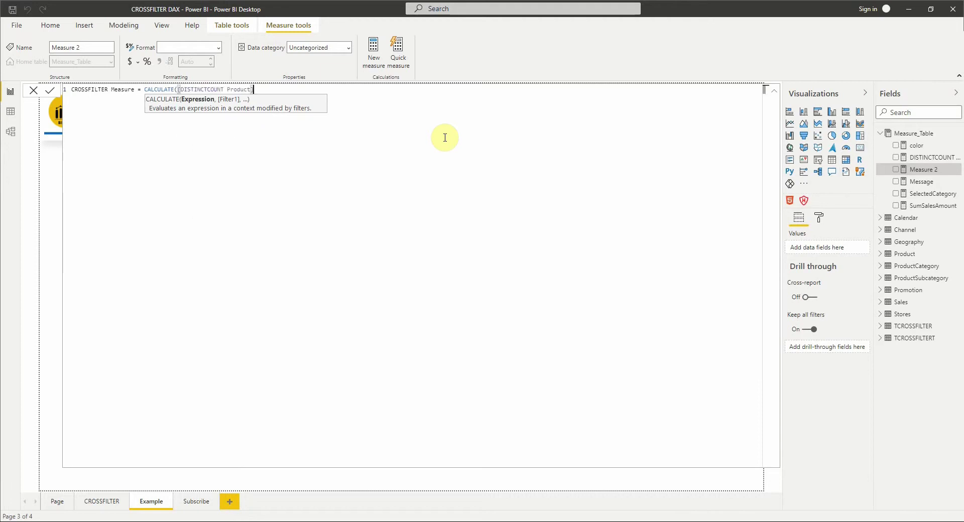
Add CROSSFILTER('Product'[ProductKey],Sales[ProductKey],Both) to the formula and commit CROSSFILTER Measure.
type(",cro")
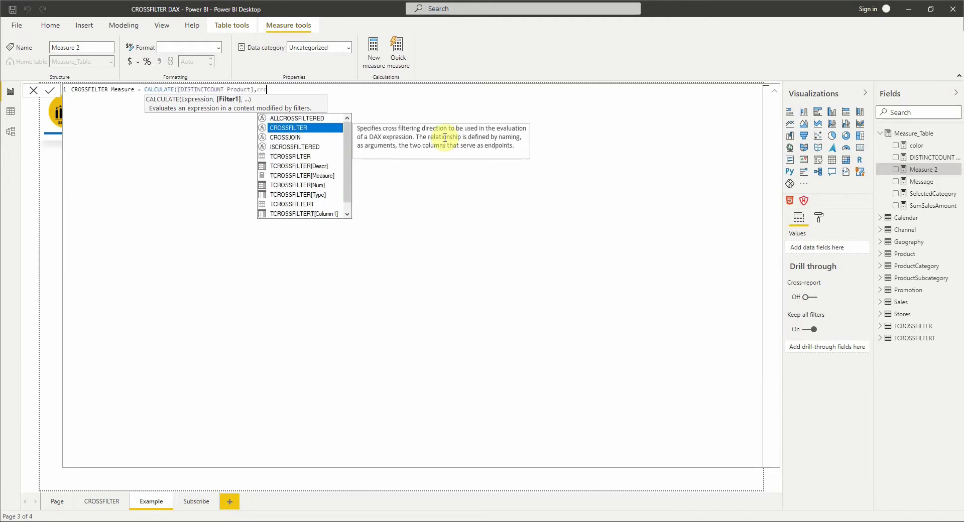
key("Tab")
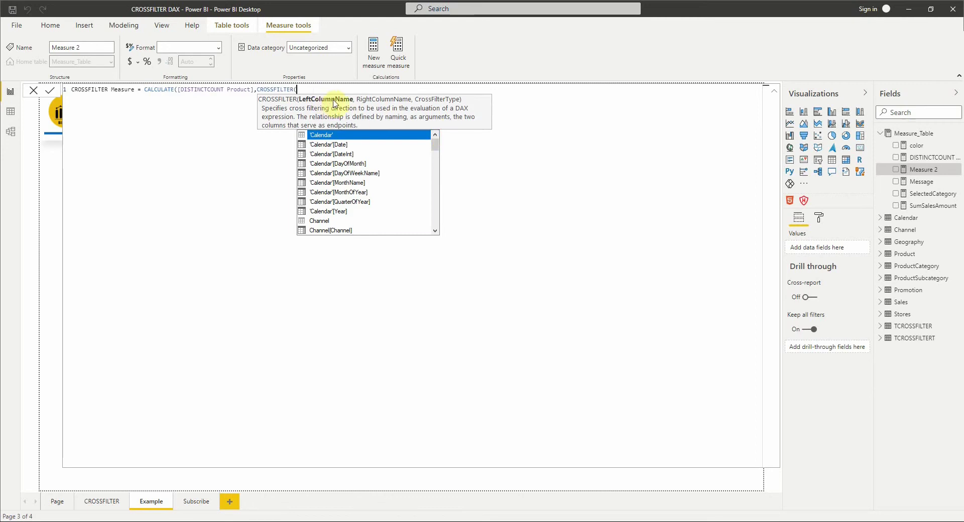
type("produc")
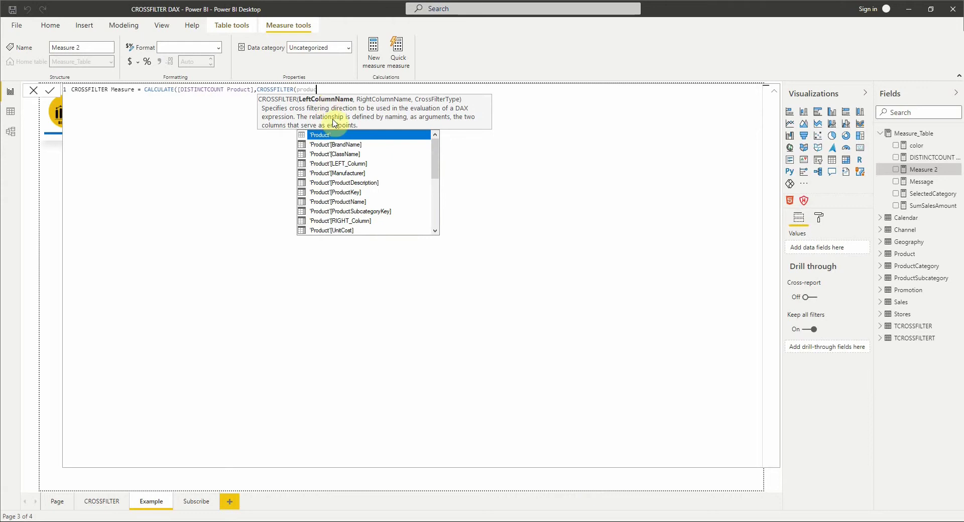
double_click(336, 192)
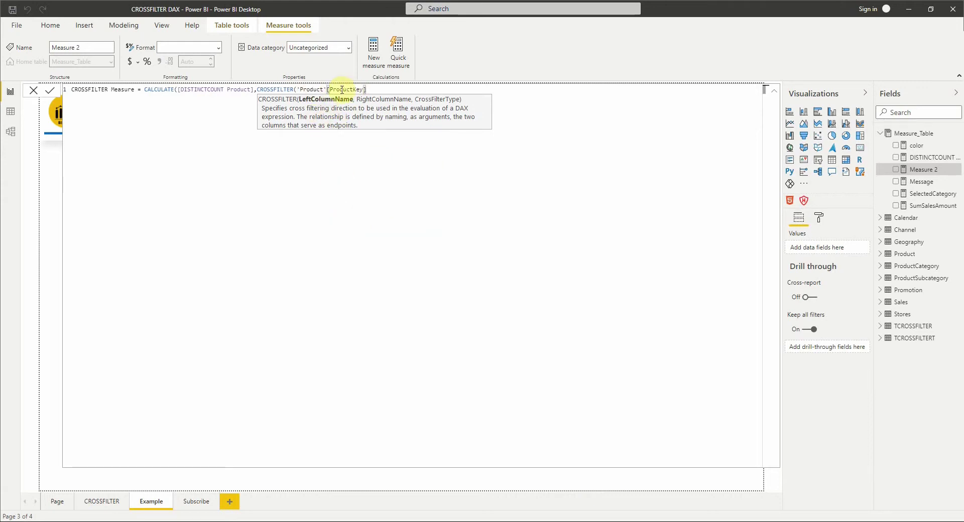
type(",")
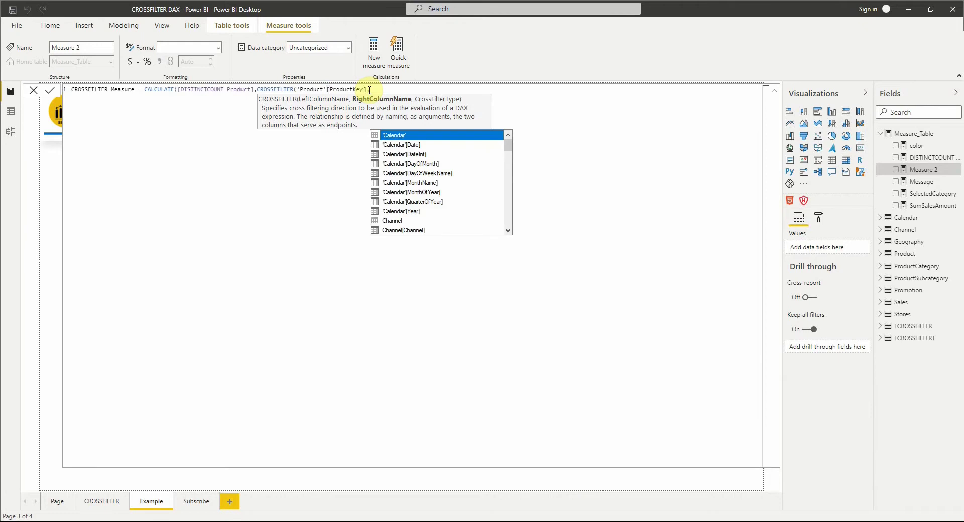
type("Sale")
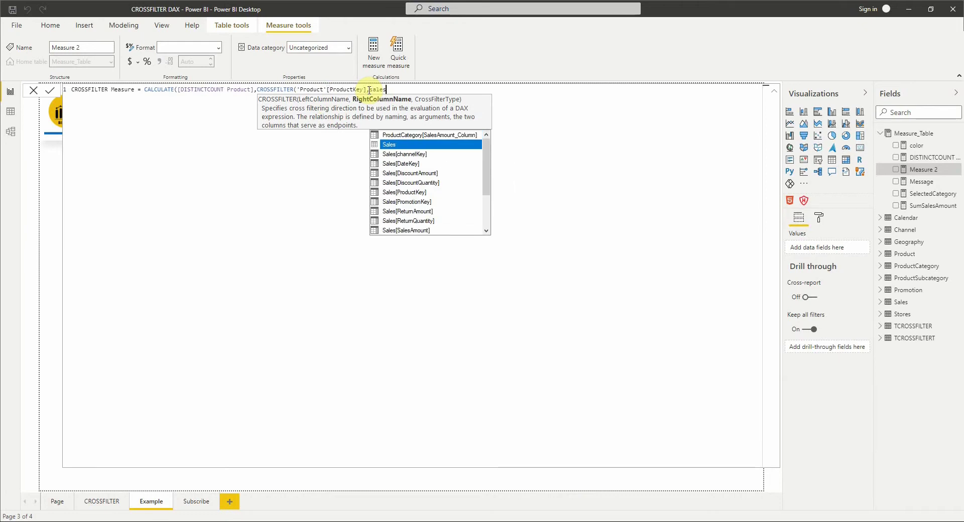
left_click(406, 194)
left_click(406, 194)
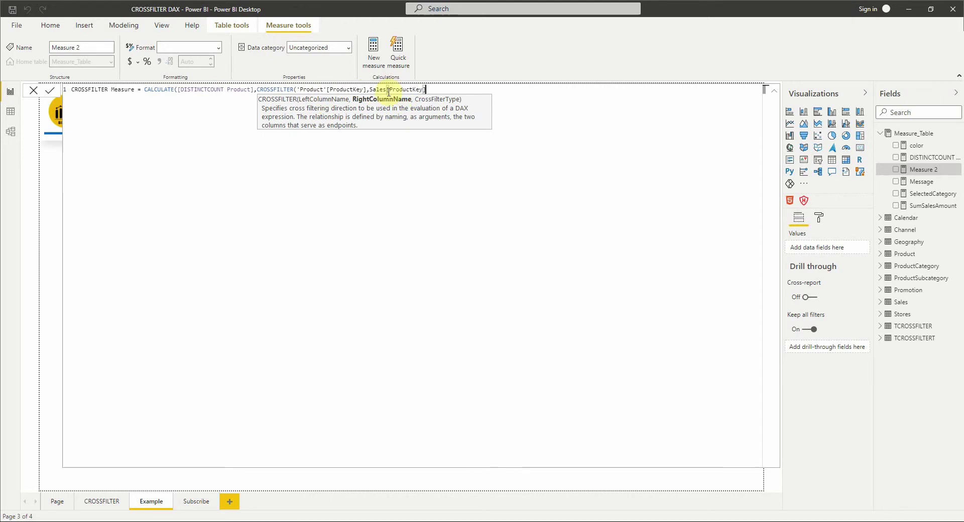
type(",")
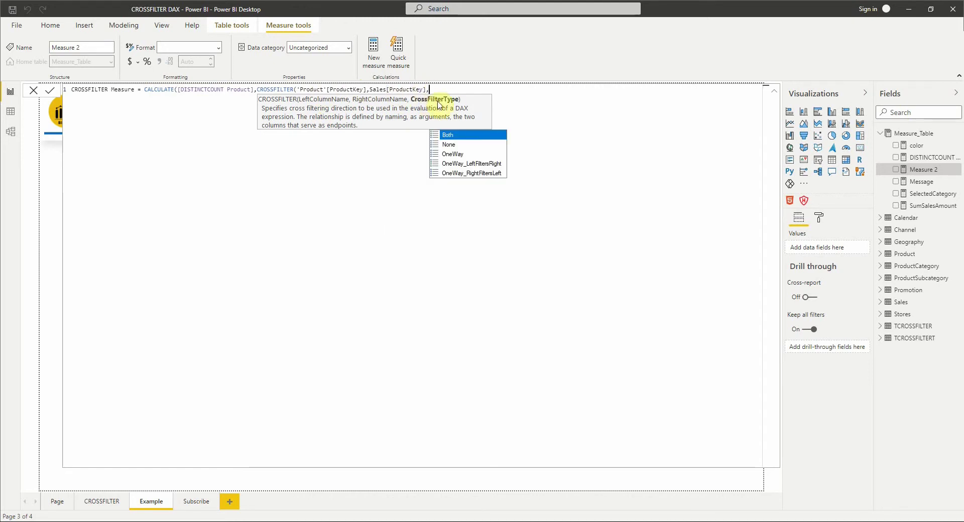
double_click(450, 138)
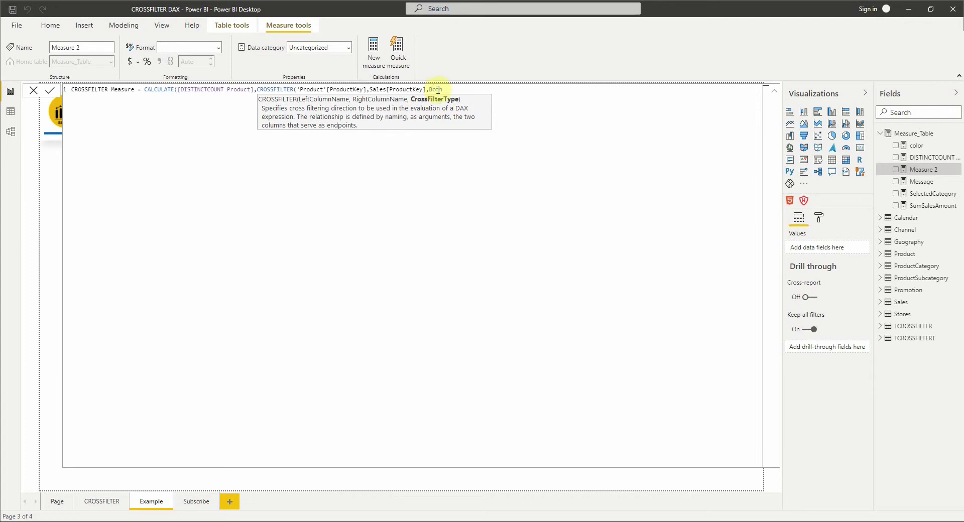
type("))")
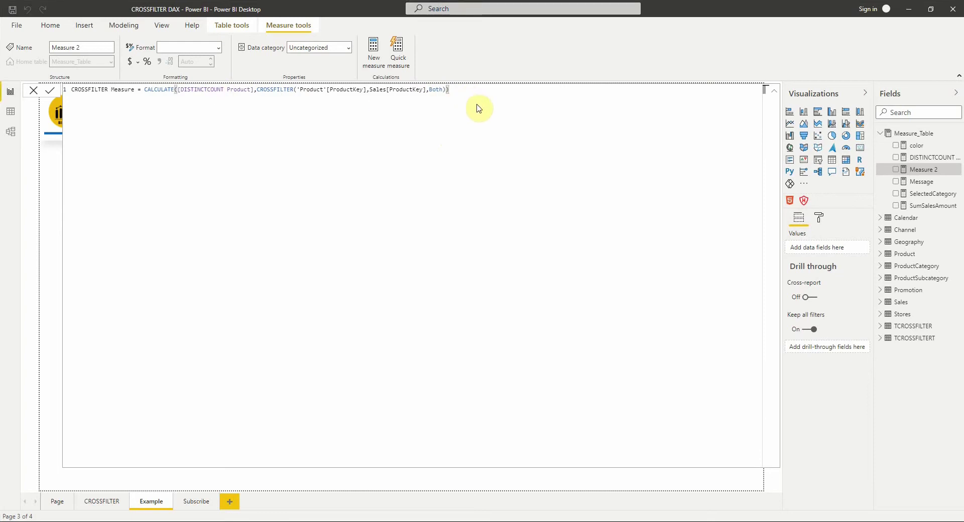
key("Return")
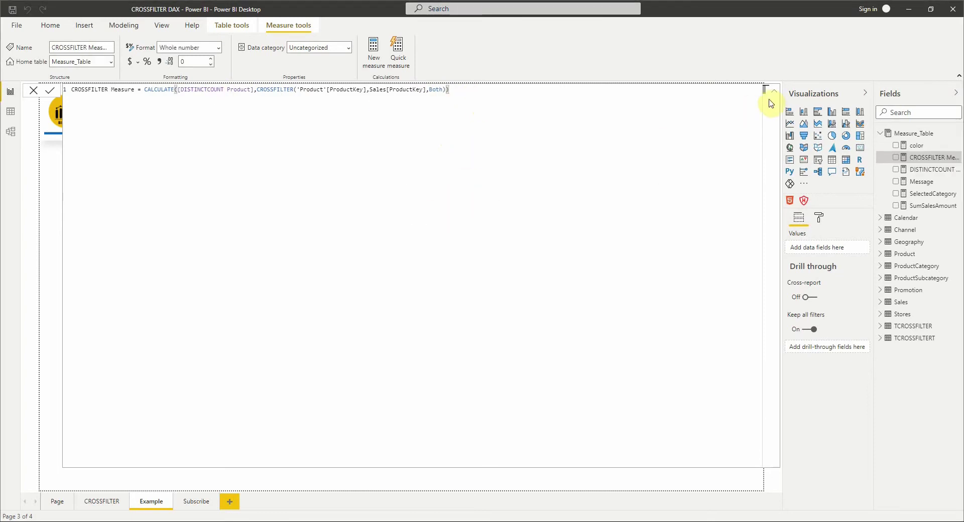
Add CROSSFILTER Measure to the products-by-year table and test it with the Computers slicer option.
left_click(773, 92)
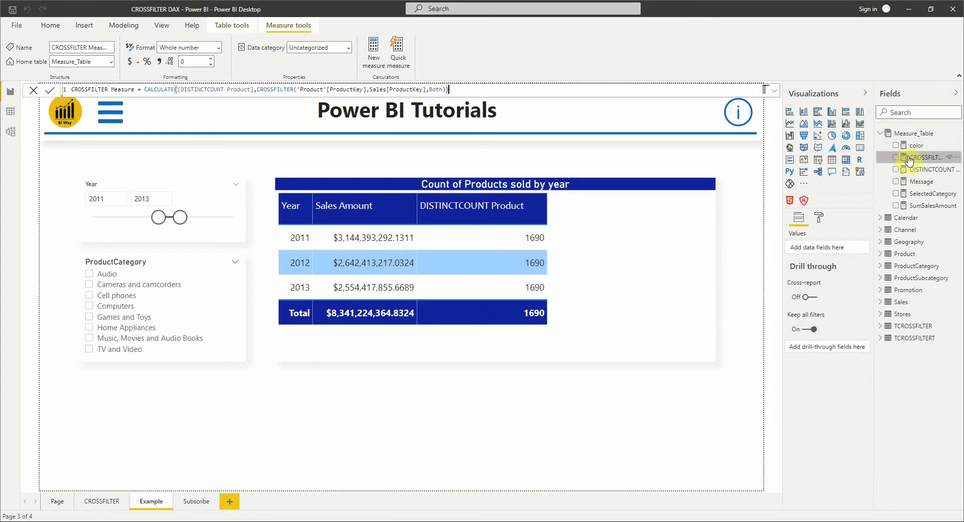
left_click(695, 225)
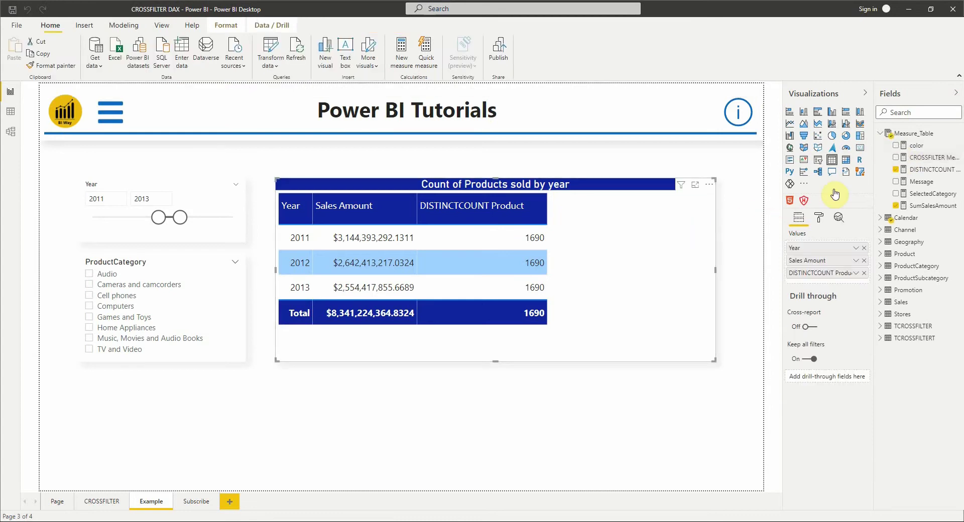
left_click(897, 158)
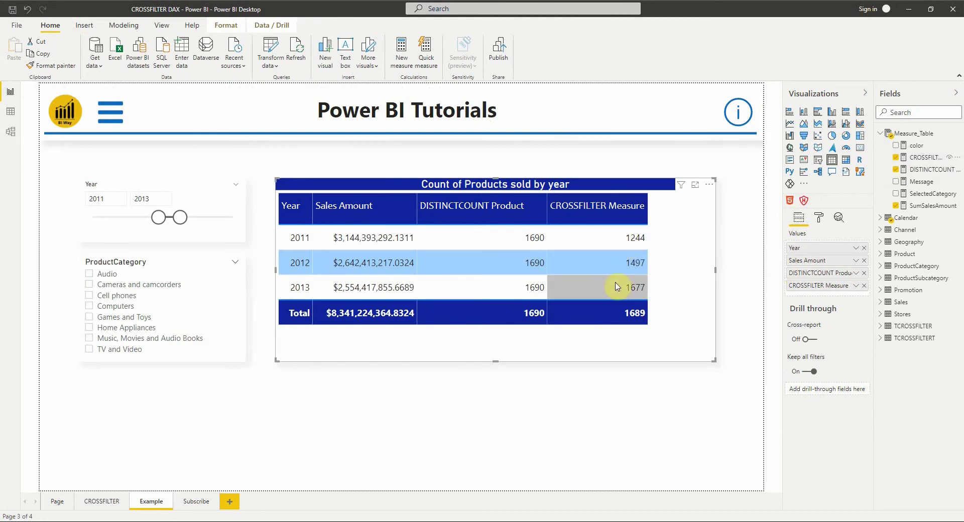
left_click(108, 308)
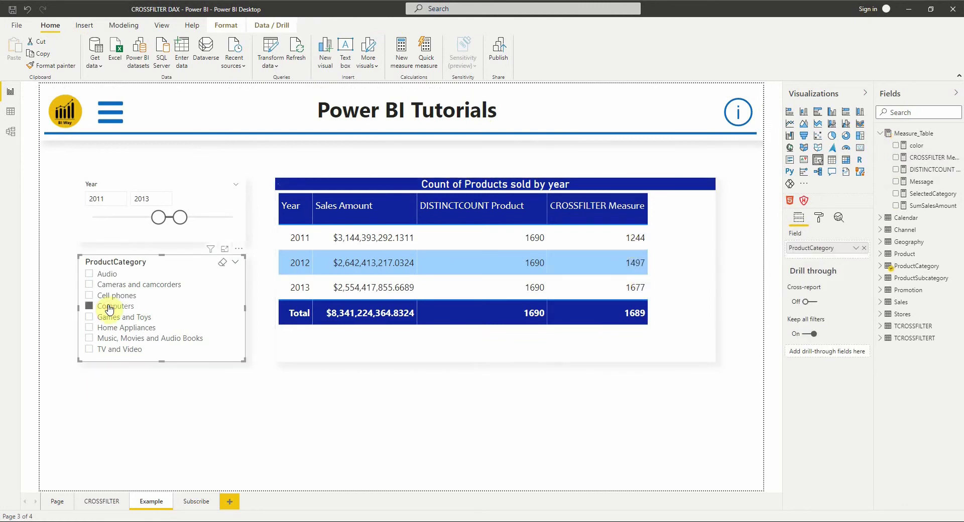
left_click(109, 308)
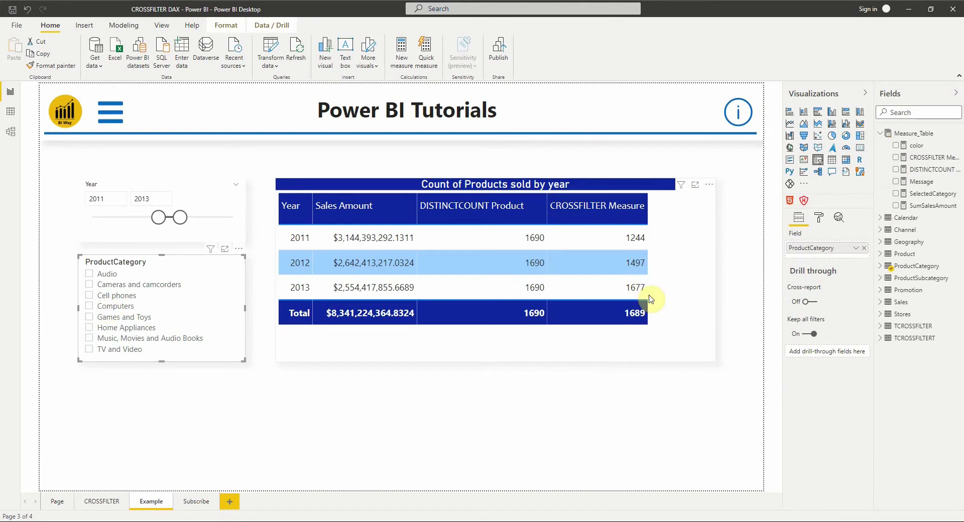
left_click(543, 425)
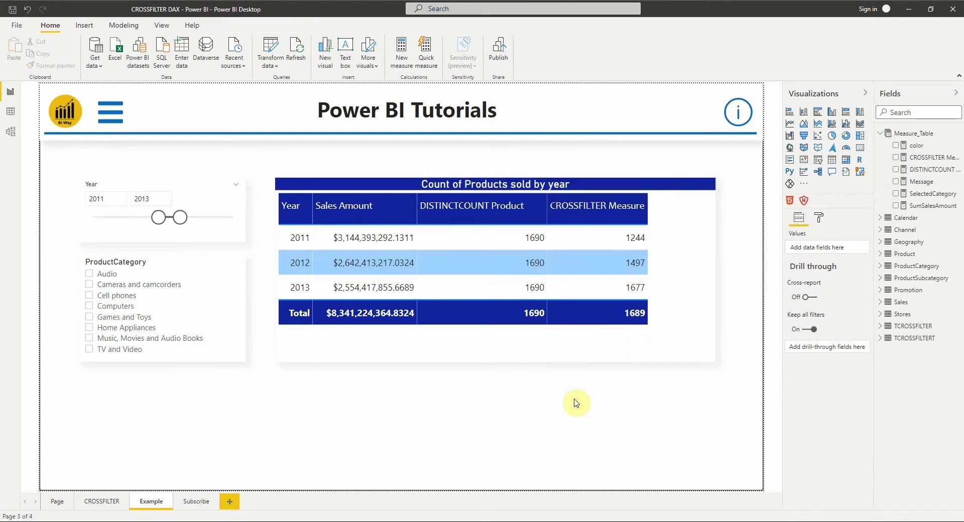
Replace Sales[ProductKey] with Sales[UnitCost] in CROSSFILTER Measure, producing the relationship error.
left_click(924, 157)
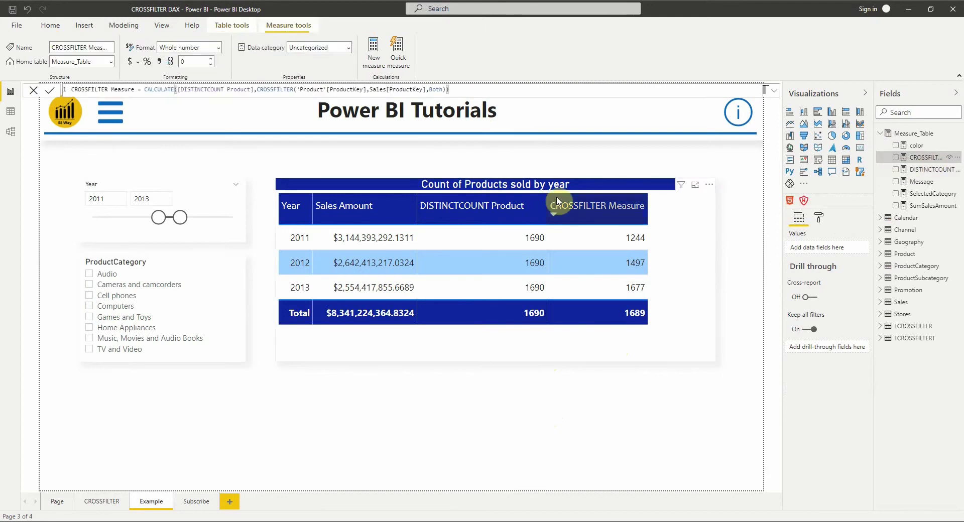
double_click(406, 88)
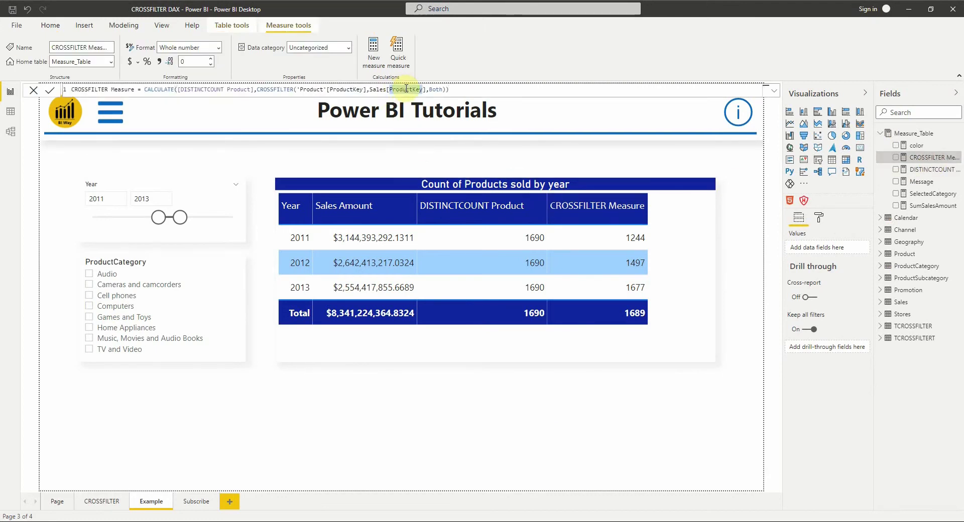
key("BackSpace")
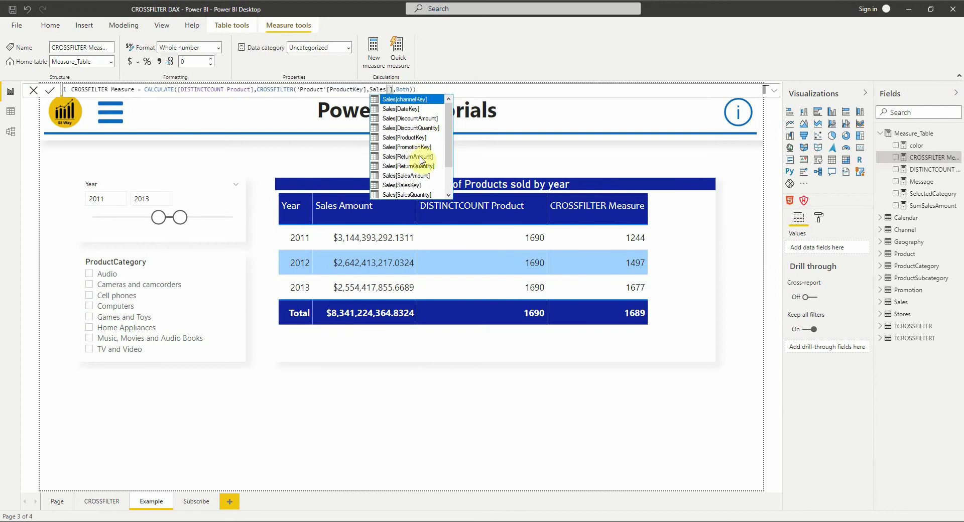
scroll(422, 162, "down", 2)
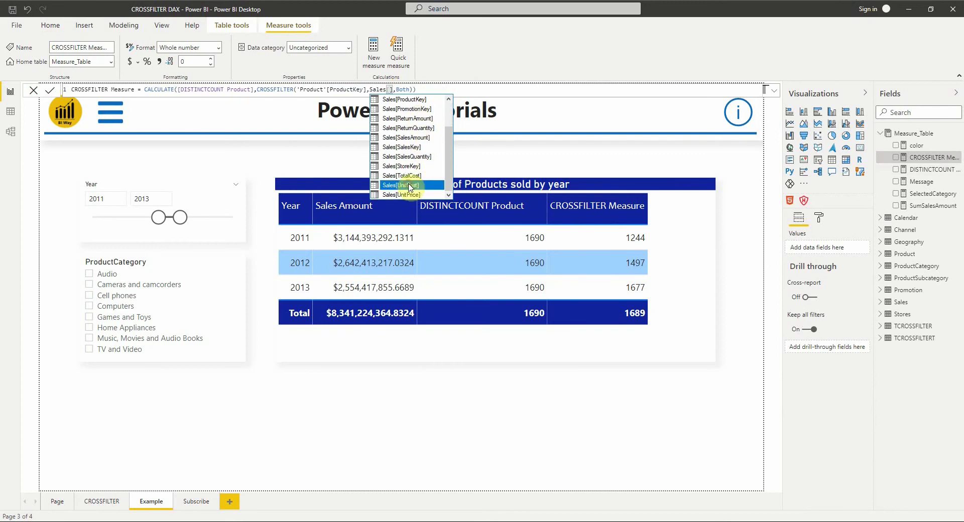
double_click(407, 186)
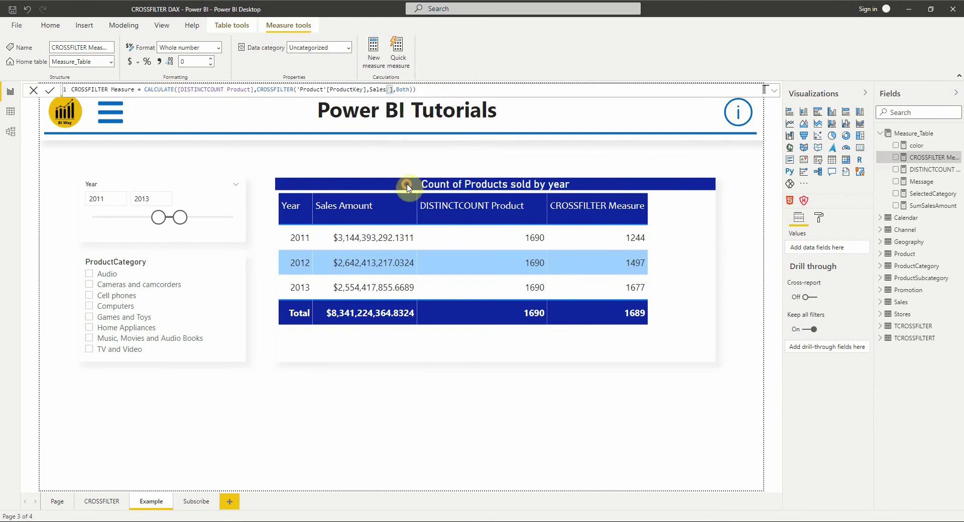
left_click(468, 91)
key("Return")
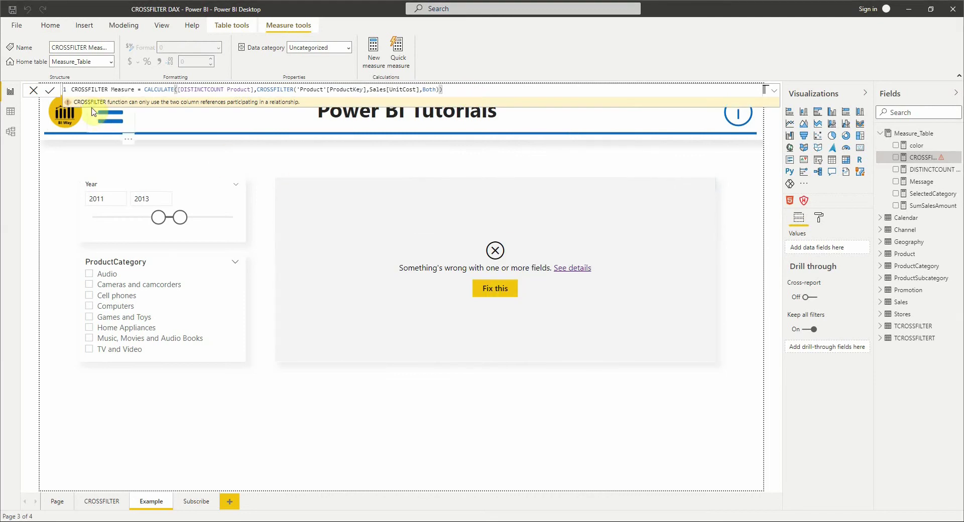
mouse_move(215, 109)
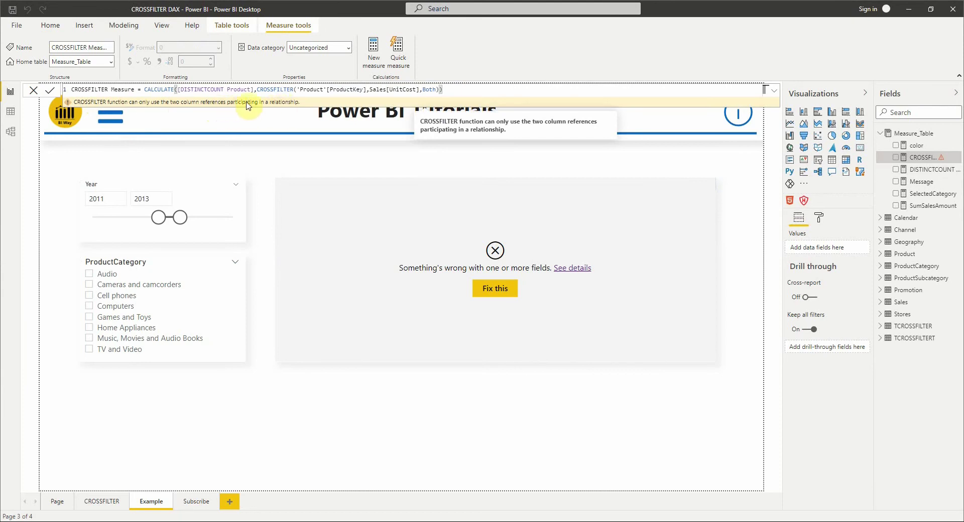
Swap UnitCost back to Sales[ProductKey], commit the formula, and collapse the Measure_Table field list.
double_click(404, 89)
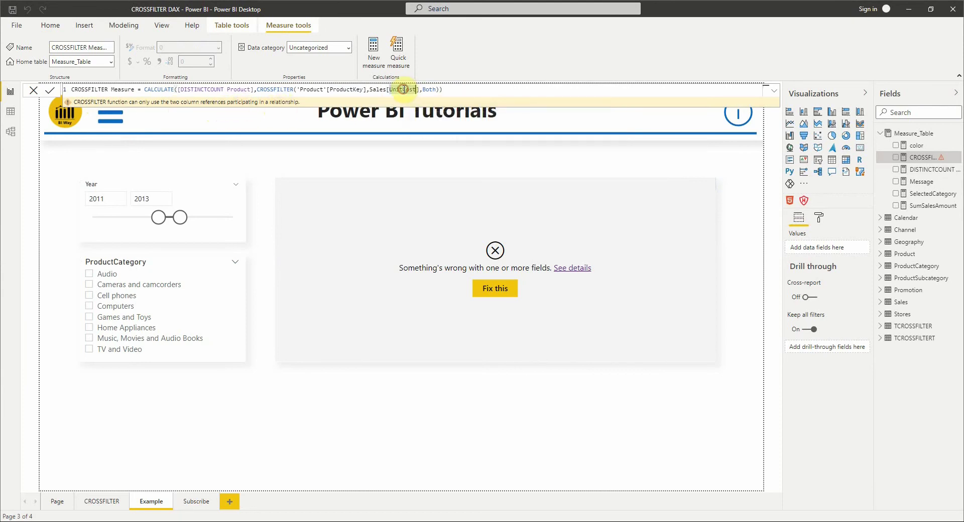
key("BackSpace")
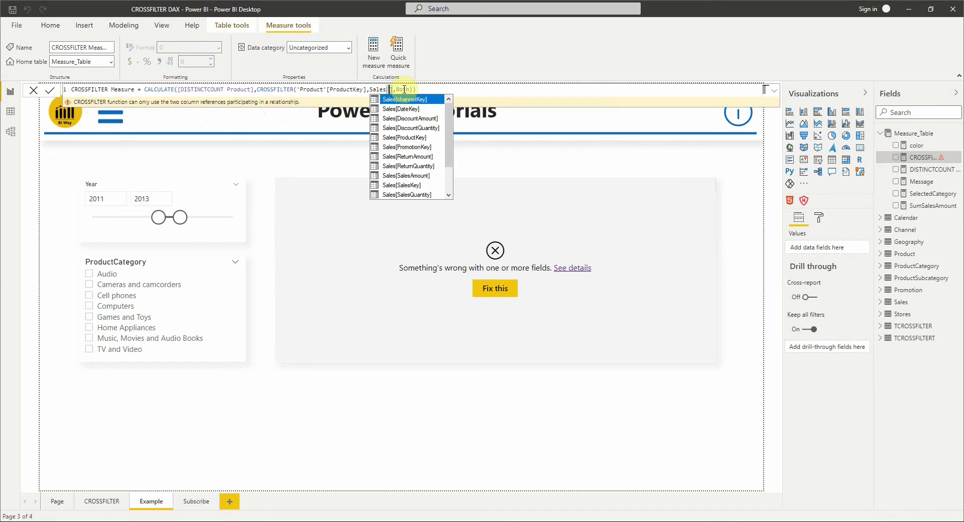
type("p")
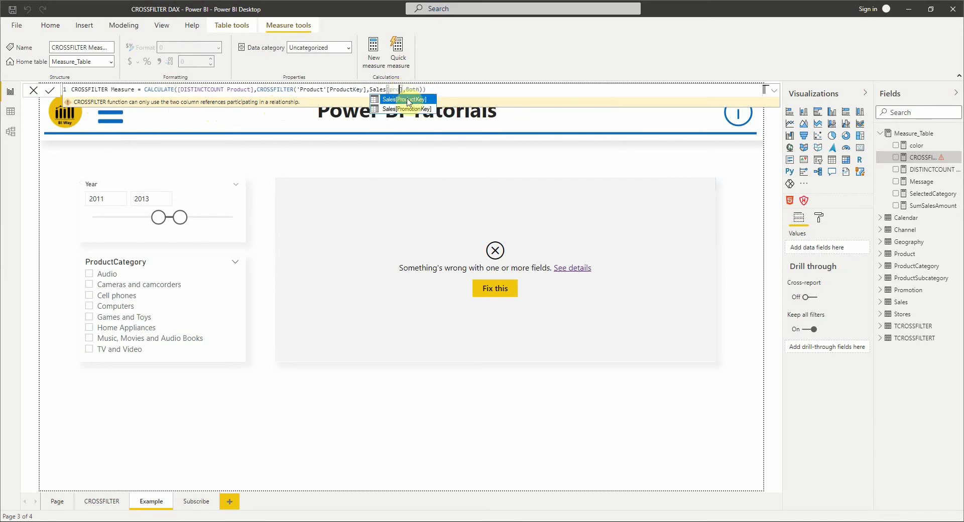
type("ro")
left_click(407, 100)
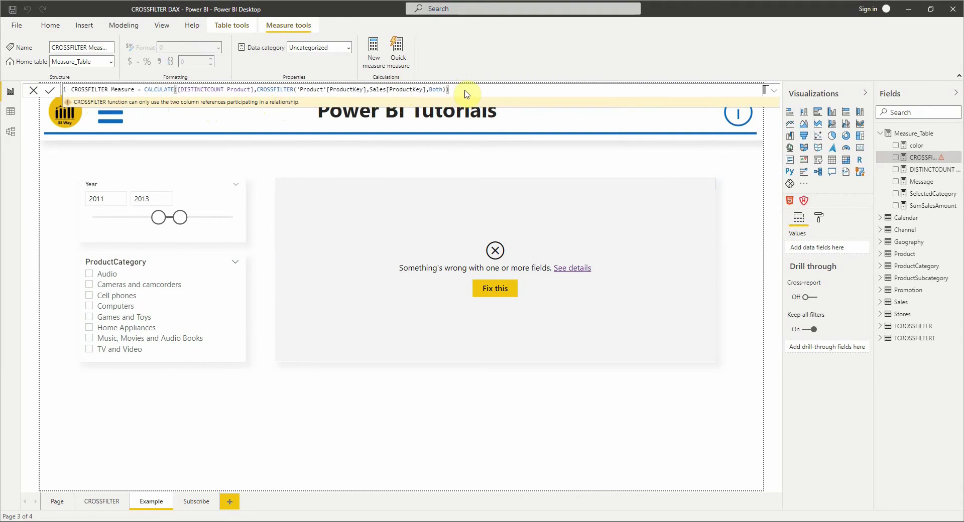
key("Return")
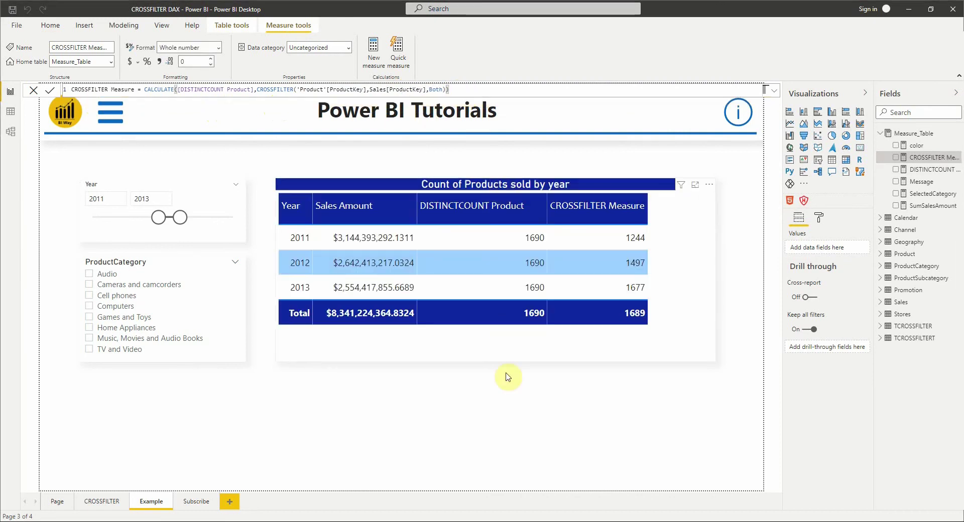
left_click(881, 134)
left_click(409, 397)
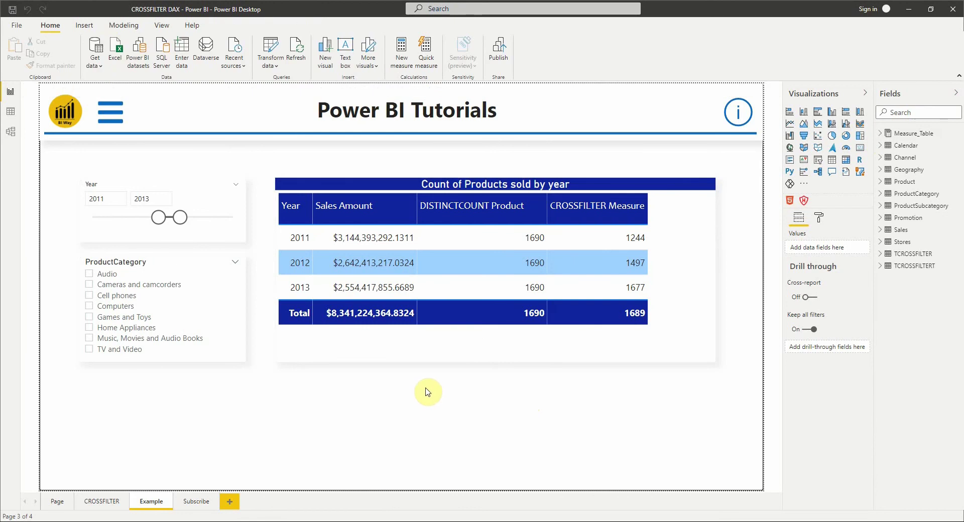
Go to the Subscribe page with its thank-you, like, comment and subscribe message.
left_click(196, 500)
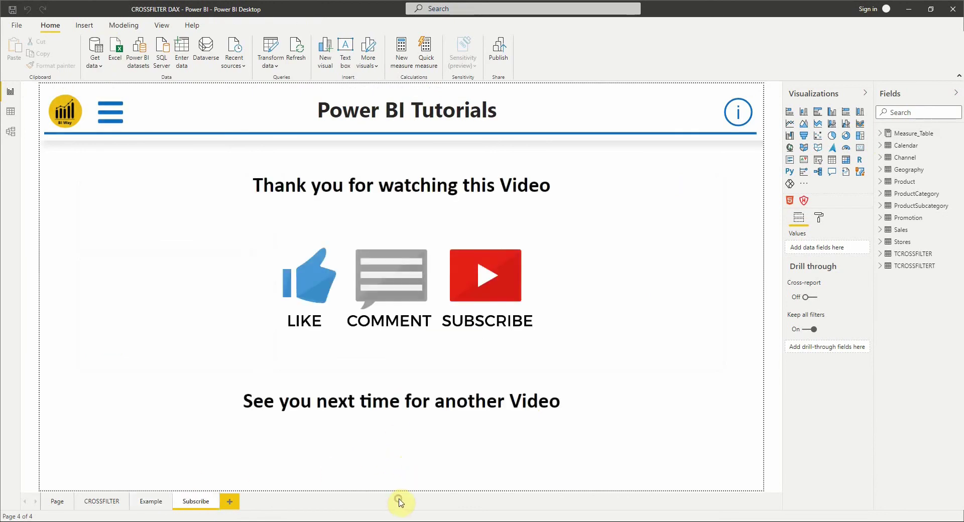